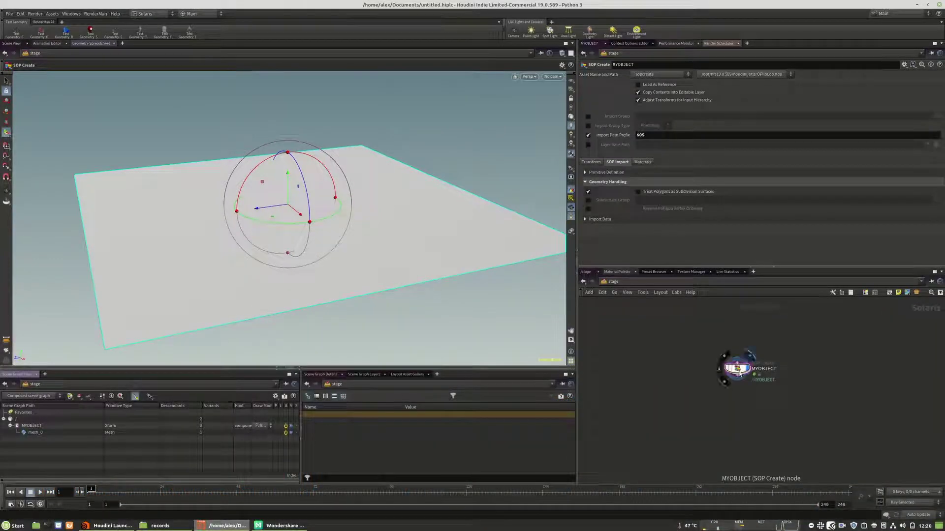
# Inspect the grid1 geometry inside MYOBJECT in the viewport and tidy the node positions
pyautogui.moveTo(735, 368); pyautogui.dragTo(751, 367)
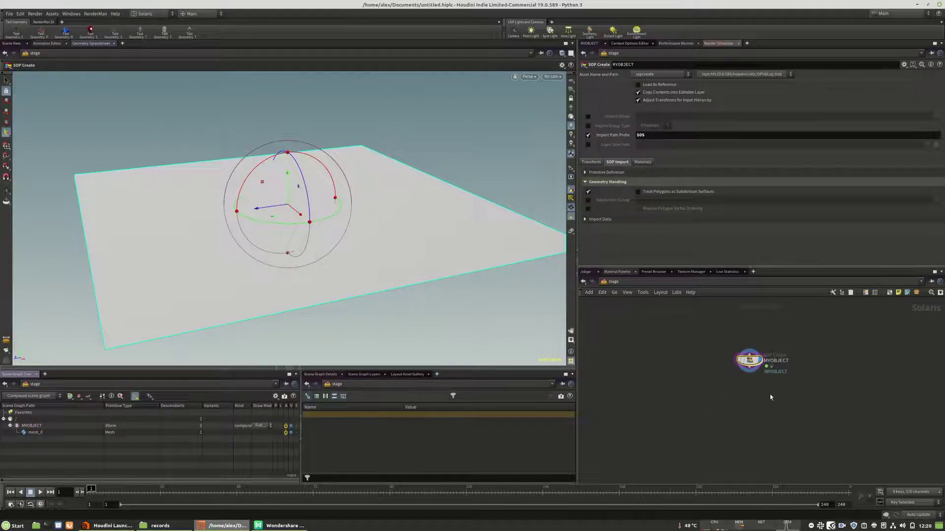
pyautogui.doubleClick(750, 360)
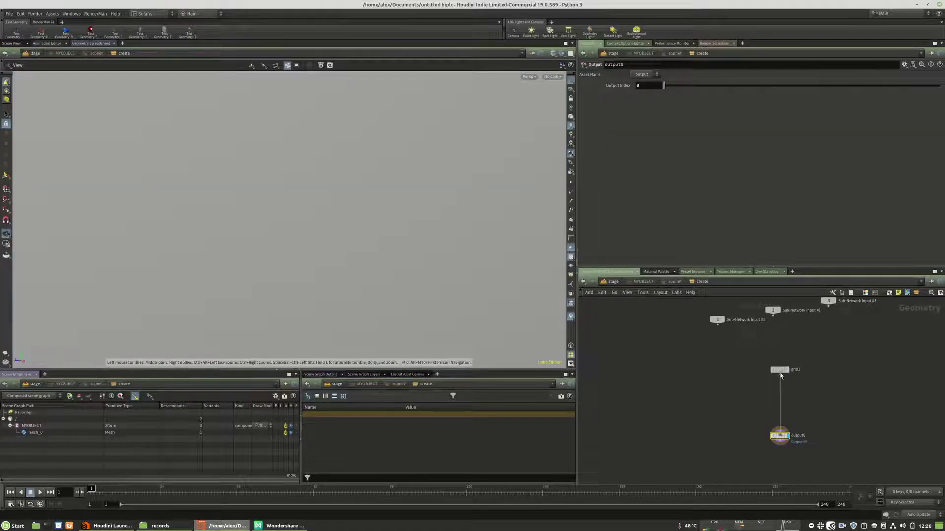
pyautogui.moveTo(780, 365); pyautogui.dragTo(777, 375)
pyautogui.click(787, 365)
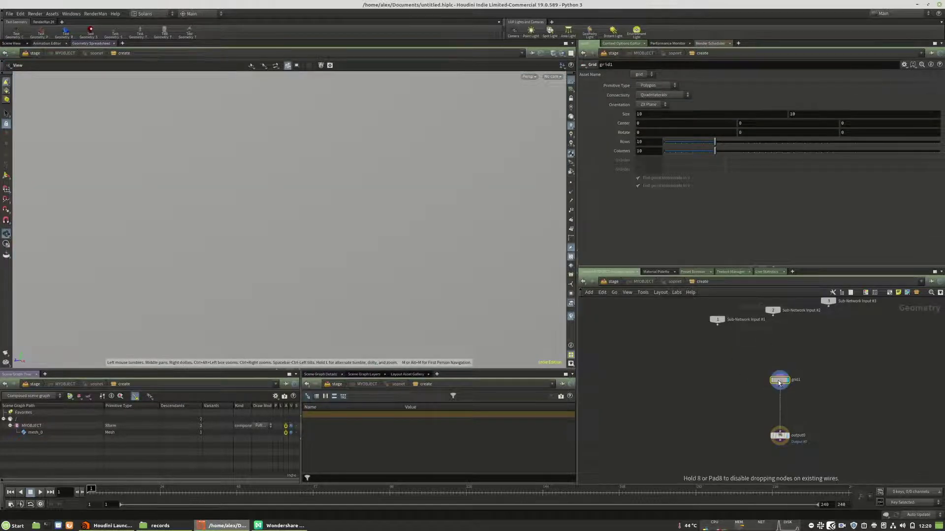
pyautogui.moveTo(206, 227); pyautogui.dragTo(326, 214, button='middle')
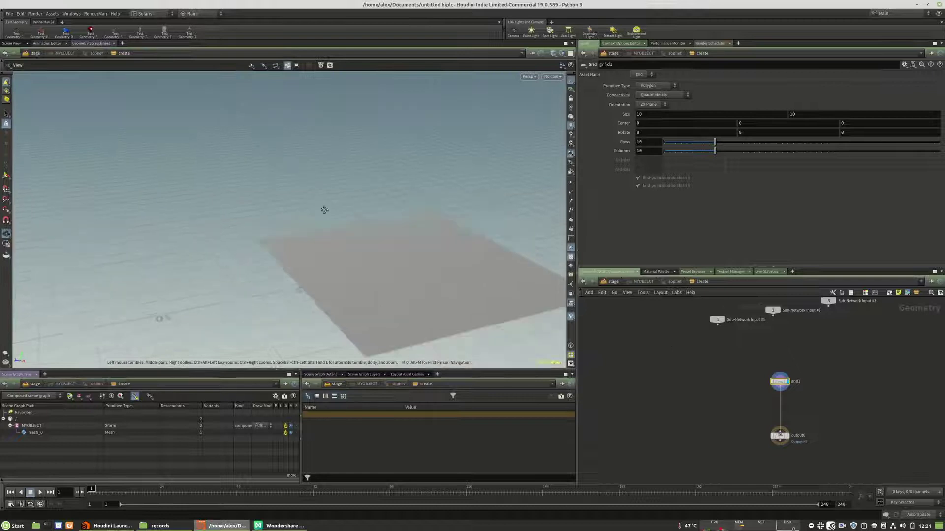
pyautogui.moveTo(244, 191); pyautogui.dragTo(326, 221, button='middle')
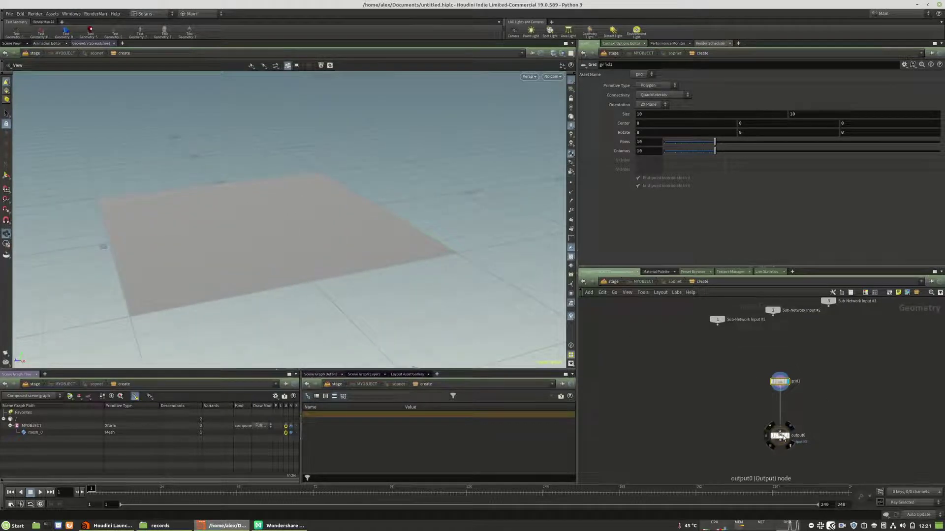
pyautogui.press('u')
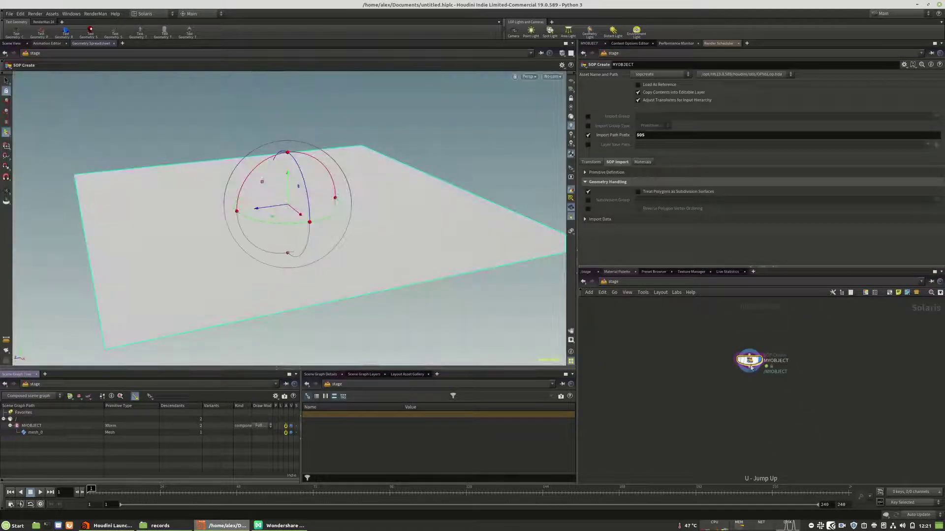
pyautogui.moveTo(749, 360); pyautogui.dragTo(762, 353)
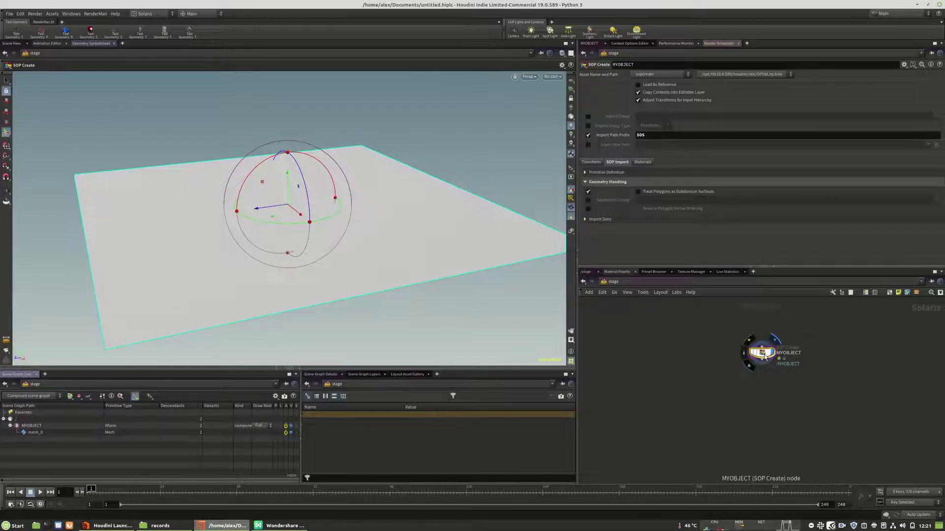
pyautogui.click(763, 355)
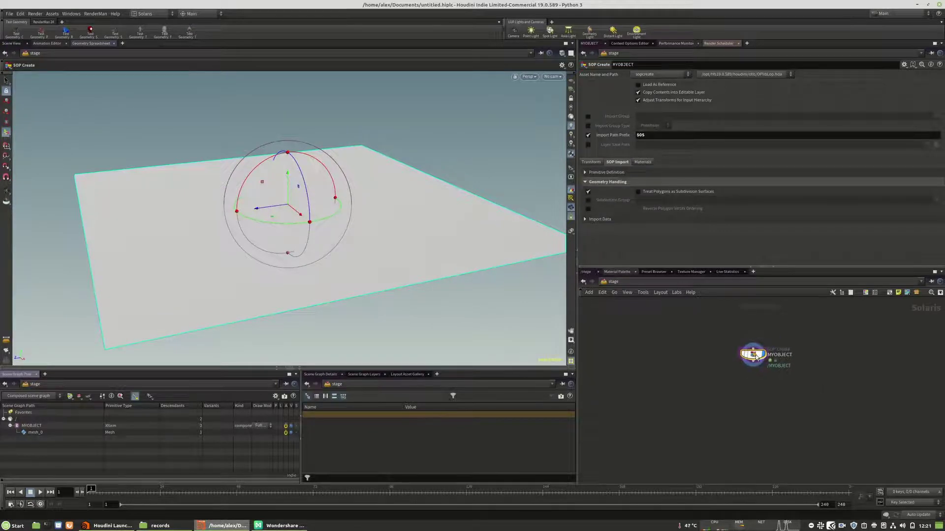
pyautogui.doubleClick(762, 353)
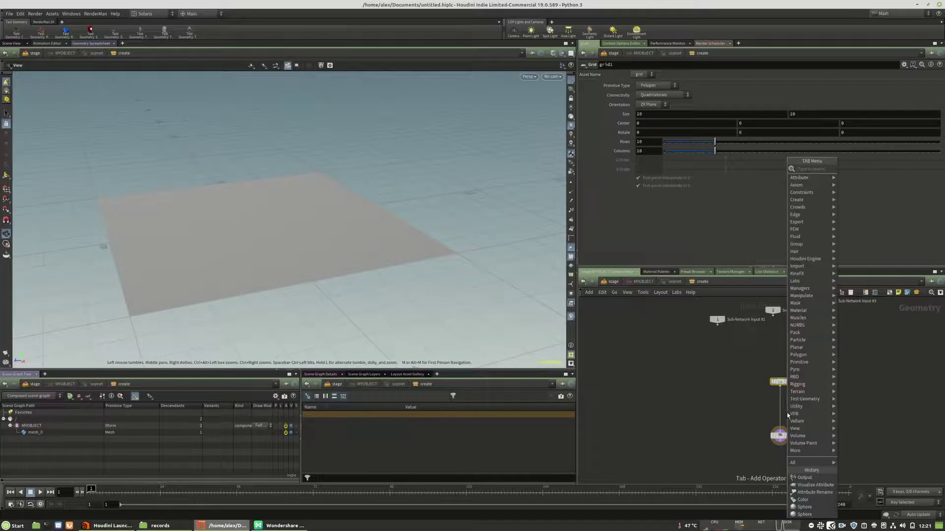
# Try a Material node between grid1 and output0, then delete it and return to stage level
pyautogui.press('Tab')
pyautogui.write('mater')
pyautogui.click(852, 171)
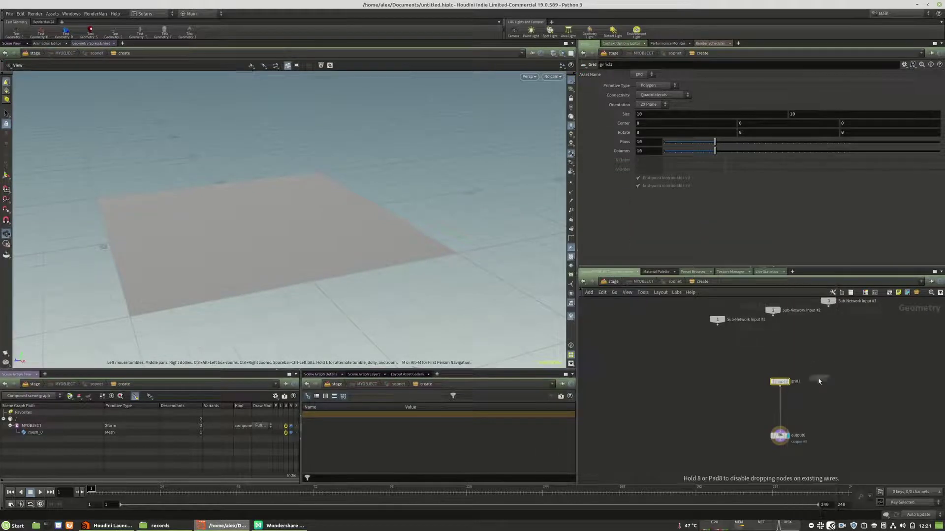
pyautogui.click(781, 410)
pyautogui.moveTo(780, 412); pyautogui.dragTo(772, 416)
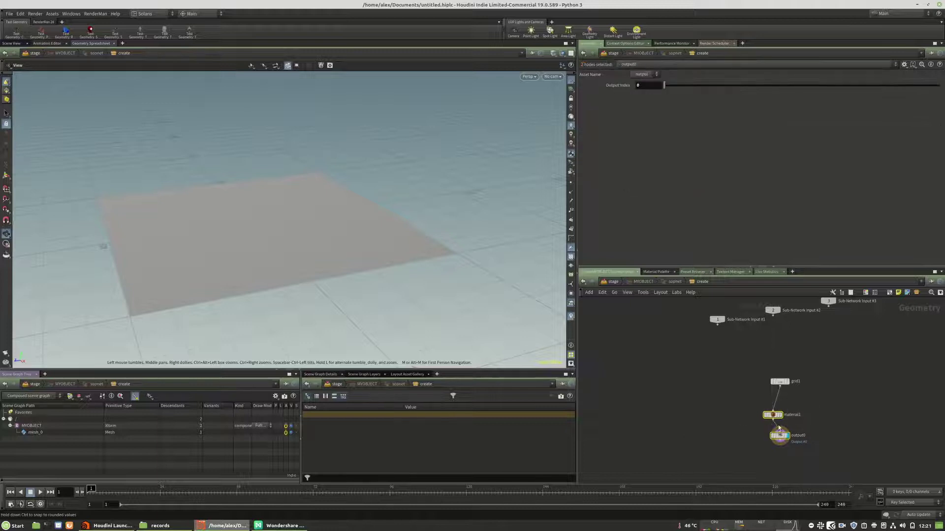
pyautogui.press('Delete')
pyautogui.press('u')
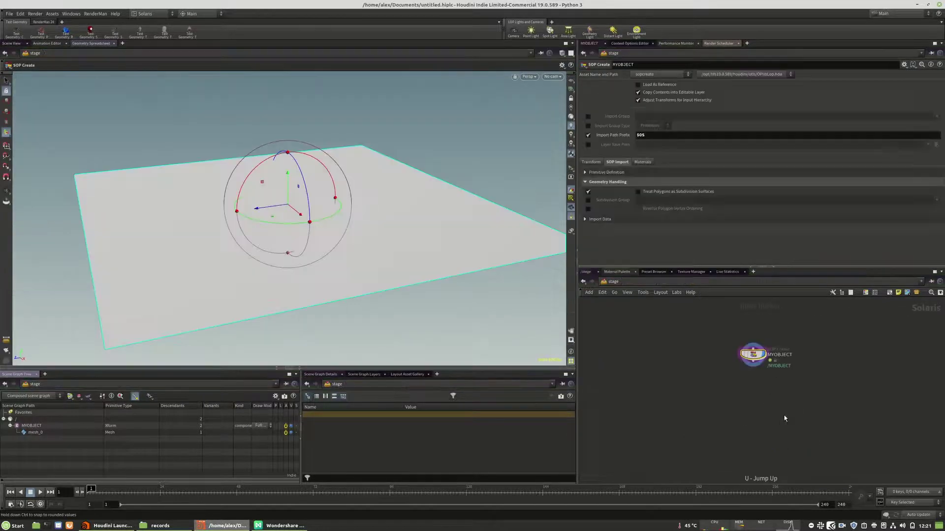
pyautogui.press('h')
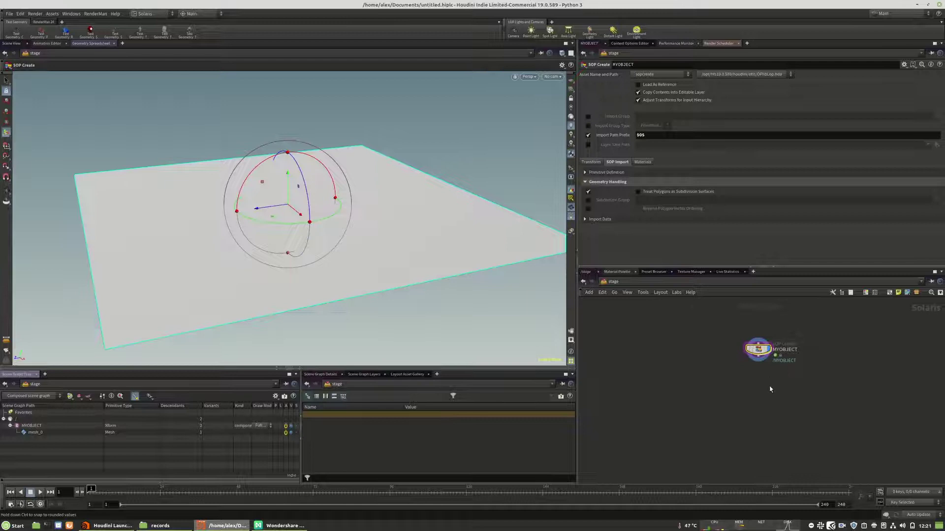
# Add a Material Library node wired below MYOBJECT, keeping the name materiallibrary1
pyautogui.press('Tab')
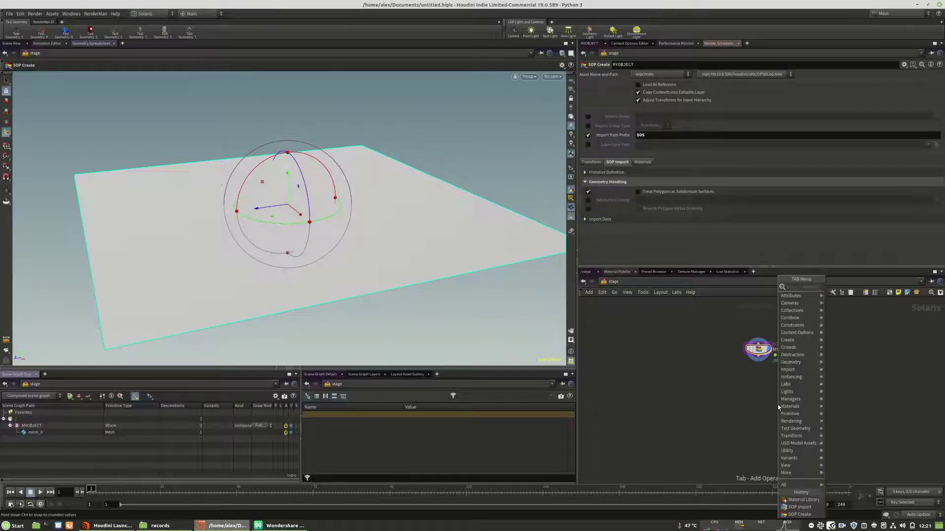
pyautogui.write('li')
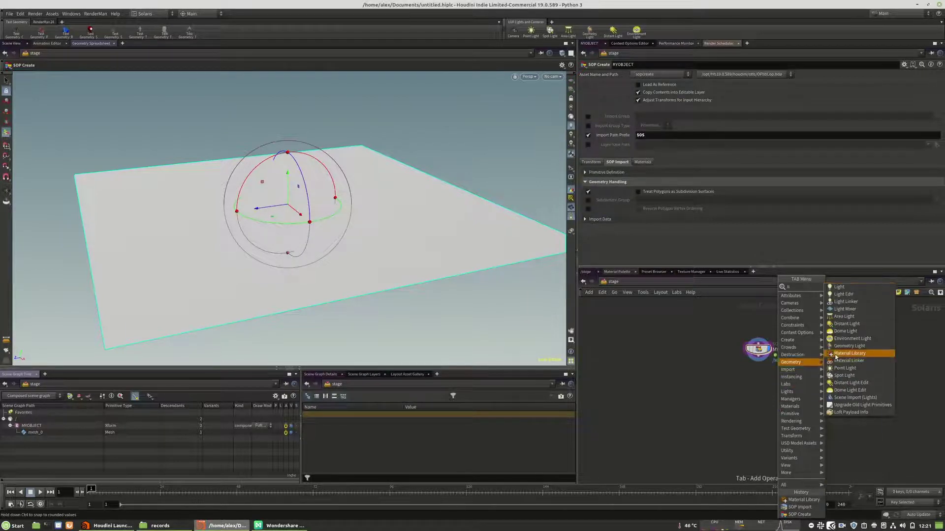
pyautogui.click(860, 354)
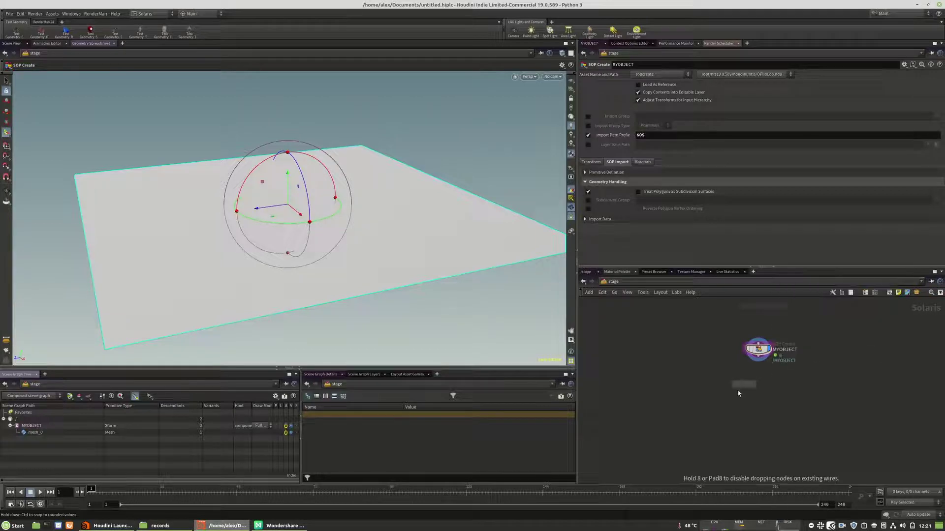
pyautogui.click(756, 395)
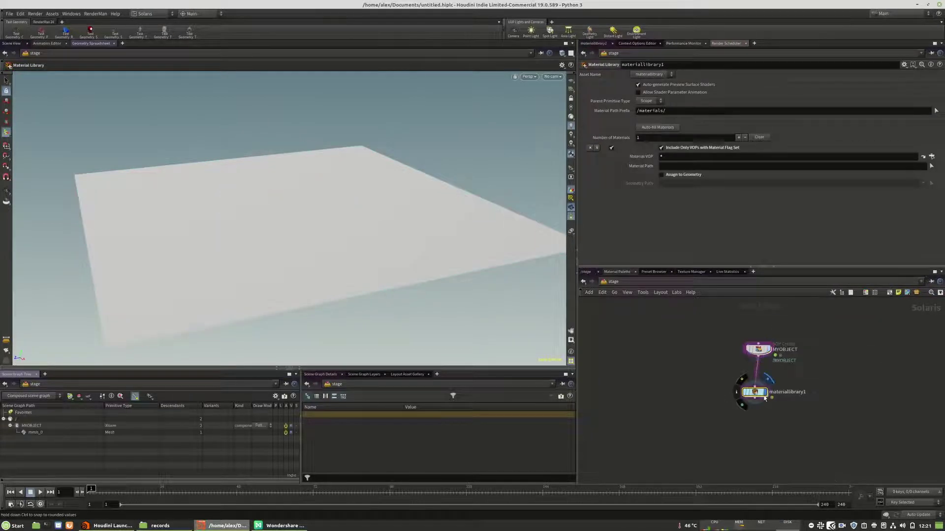
pyautogui.moveTo(757, 392); pyautogui.dragTo(761, 391)
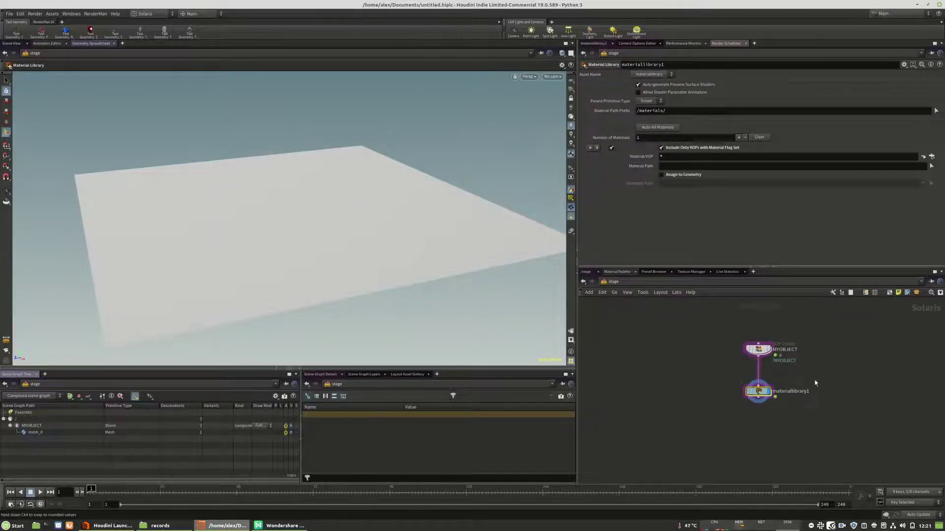
pyautogui.moveTo(757, 392); pyautogui.dragTo(757, 395)
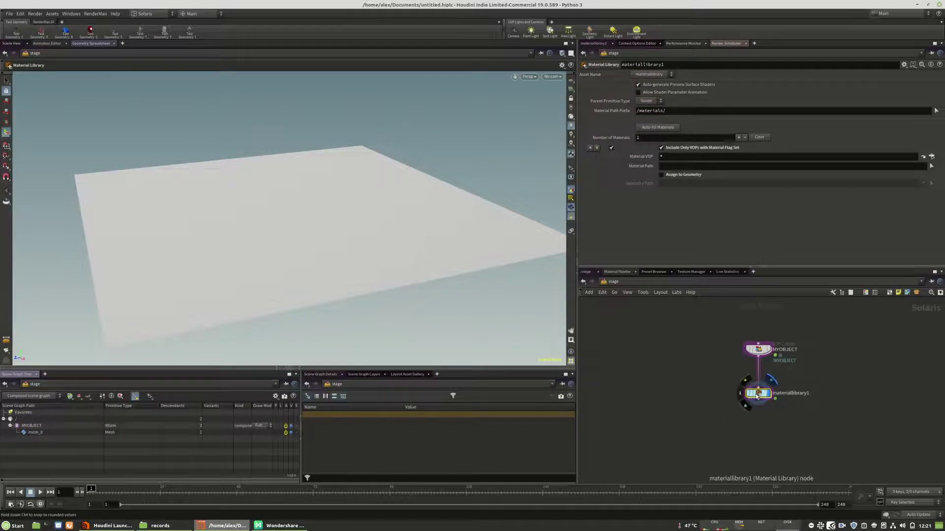
pyautogui.click(794, 393)
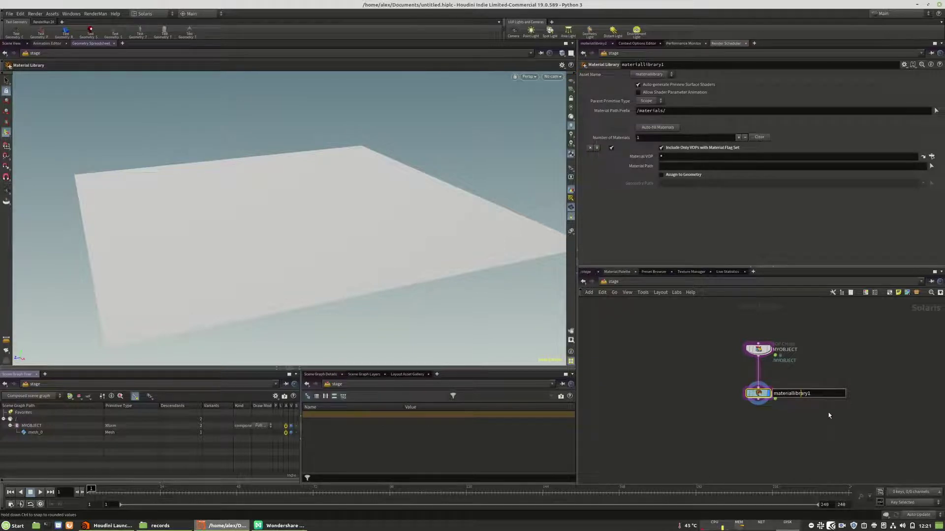
pyautogui.click(828, 413)
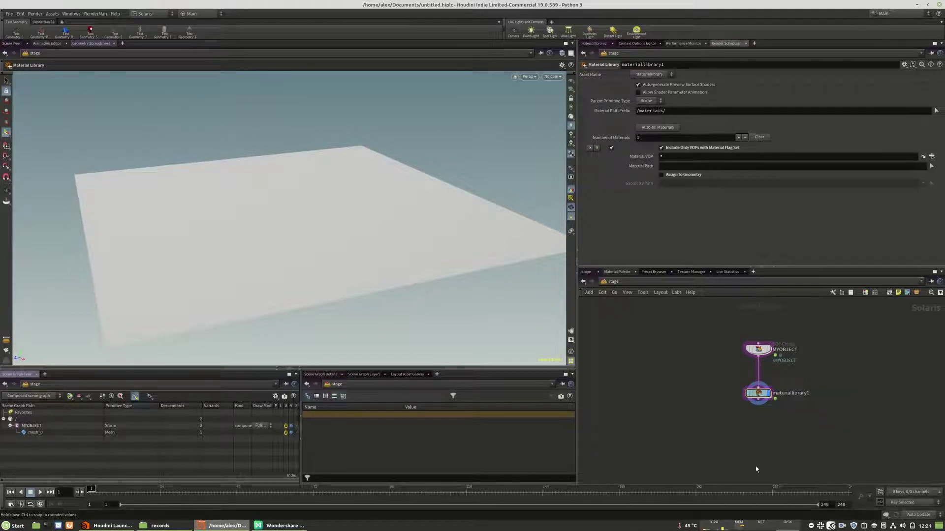
# Inside materiallibrary1, add a Pxr Material Builder node and rename it mygrid_mat
pyautogui.doubleClick(759, 394)
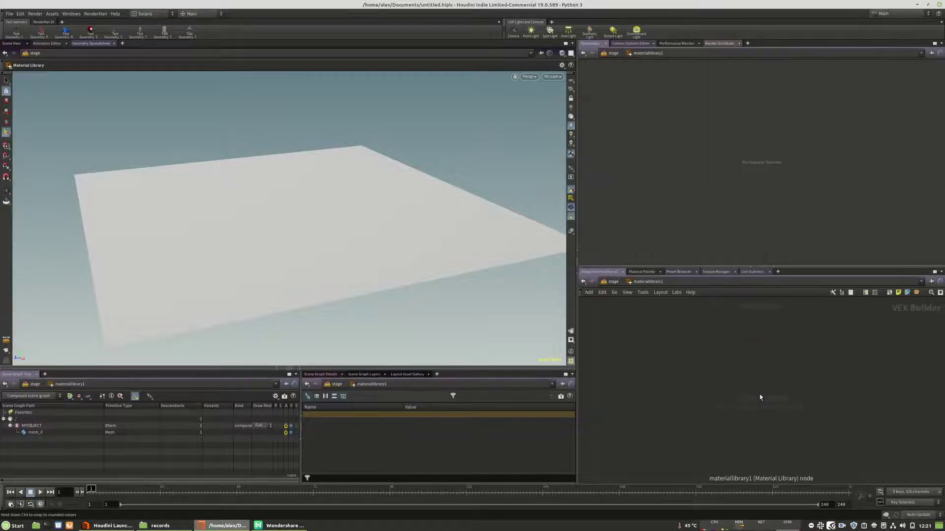
pyautogui.press('Tab')
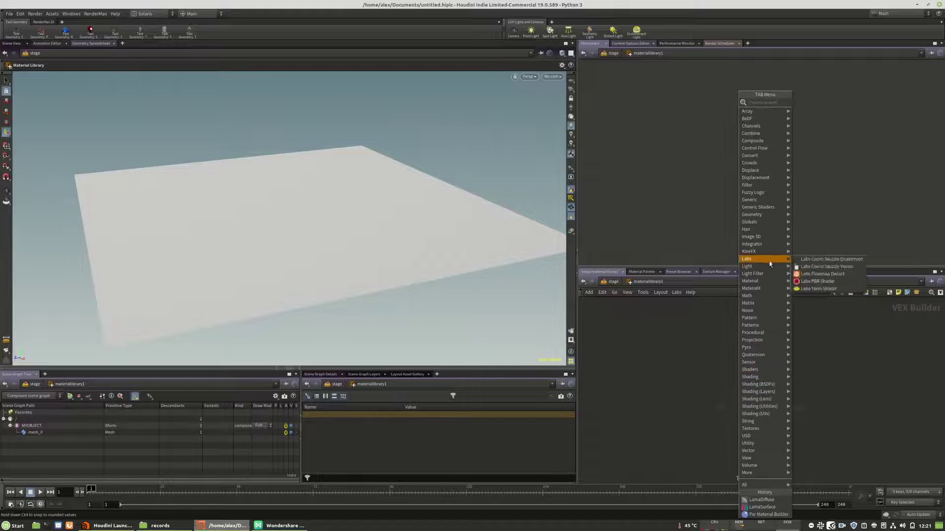
pyautogui.moveTo(750, 288)
pyautogui.click(797, 281)
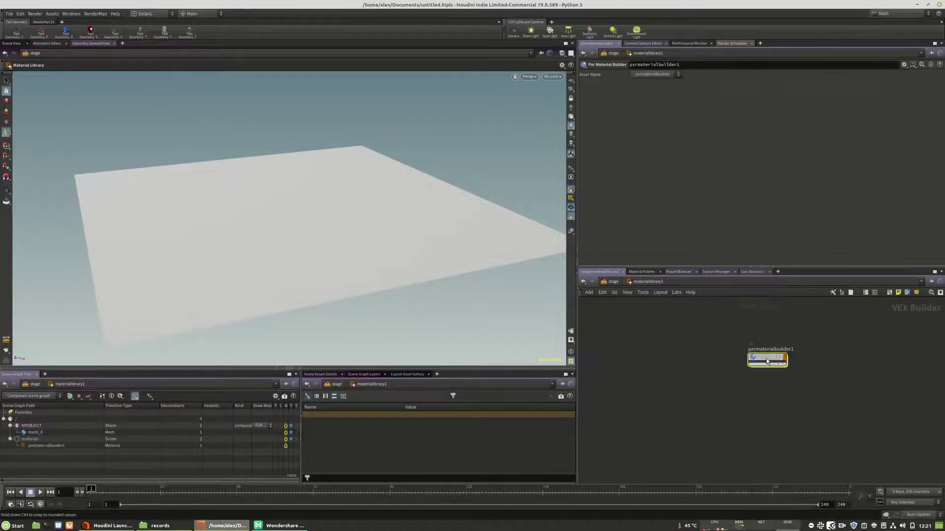
pyautogui.click(767, 357)
pyautogui.doubleClick(763, 361)
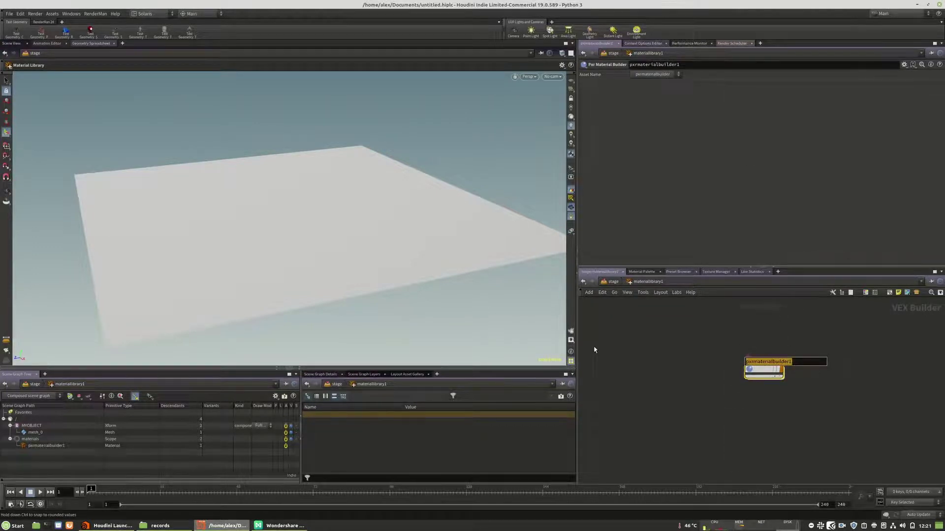
pyautogui.write('mygrid')
pyautogui.press('Return')
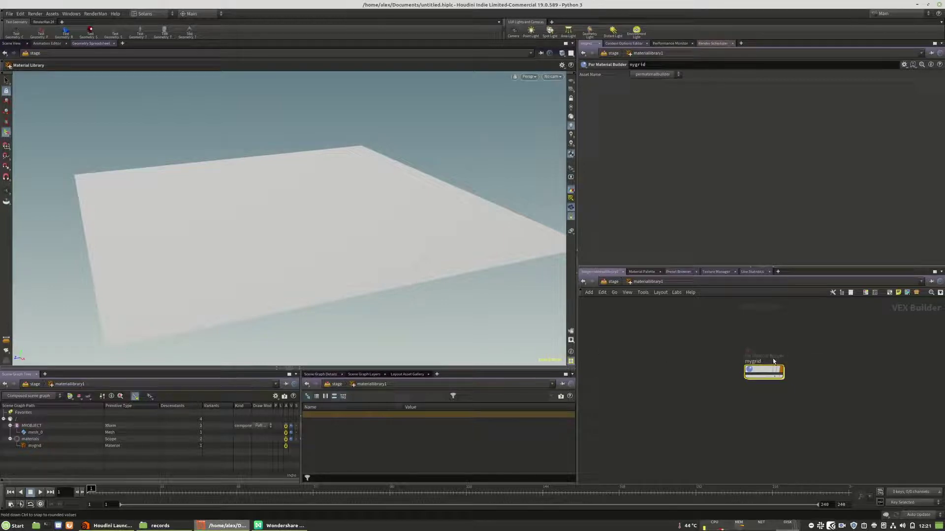
pyautogui.doubleClick(774, 361)
pyautogui.write('_mat')
pyautogui.press('Return')
# Inside mygrid_mat, add a LamaSurface node wired into output_collect
pyautogui.doubleClick(769, 362)
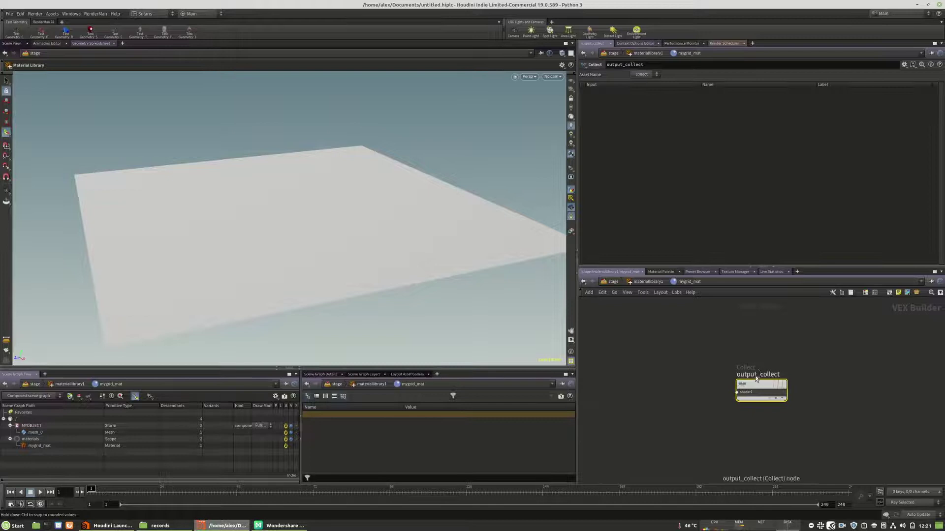
pyautogui.moveTo(756, 379); pyautogui.dragTo(819, 372)
pyautogui.press('Tab')
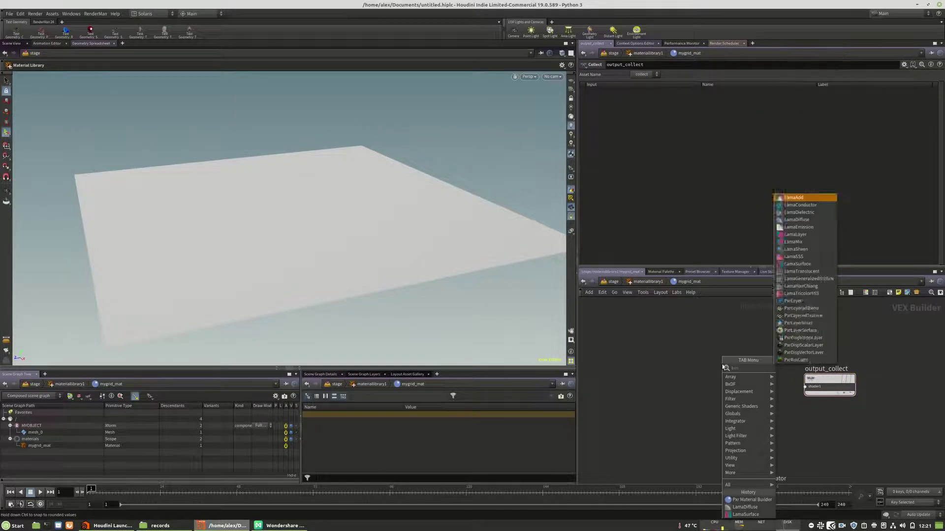
pyautogui.click(801, 435)
pyautogui.click(753, 409)
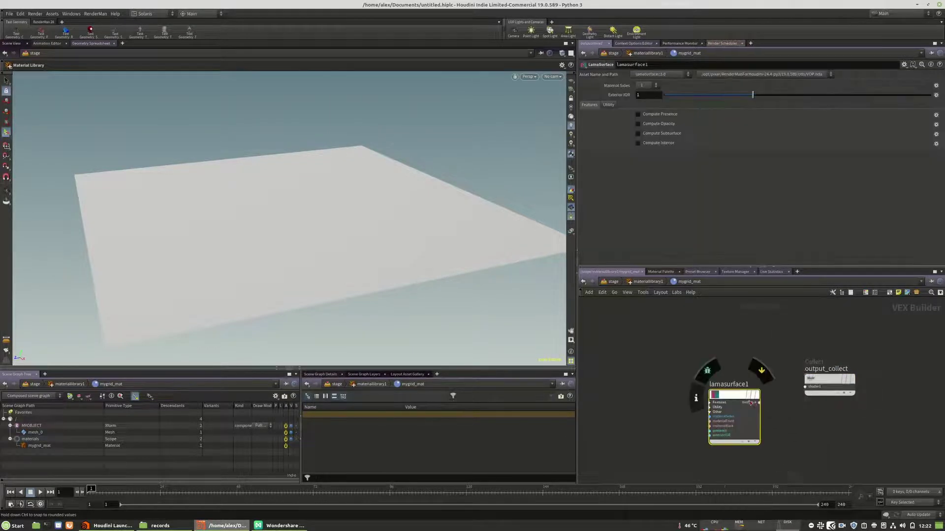
pyautogui.moveTo(731, 405); pyautogui.dragTo(754, 371)
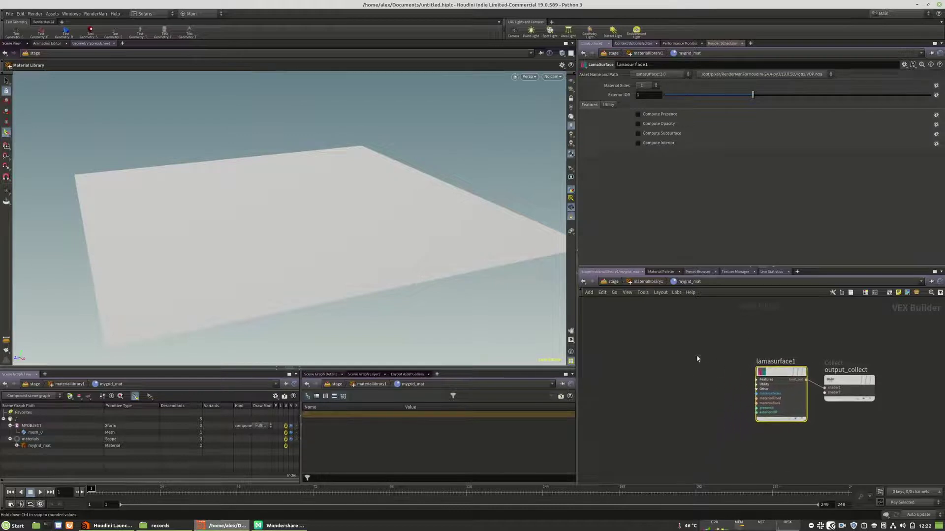
# Add a LamaDiffuse feeding LamaSurface's materialFront, with its Color green channel raised
pyautogui.press('Tab')
pyautogui.write('lam')
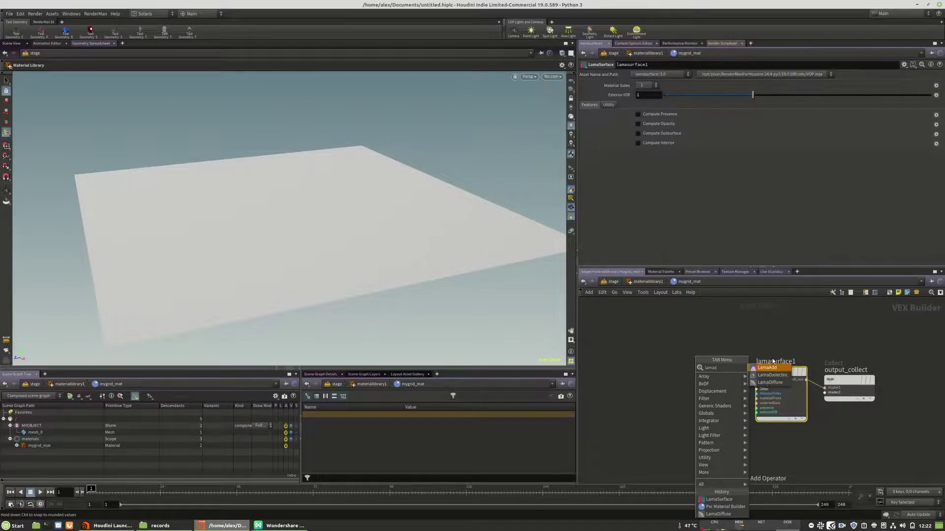
pyautogui.click(771, 390)
pyautogui.click(692, 376)
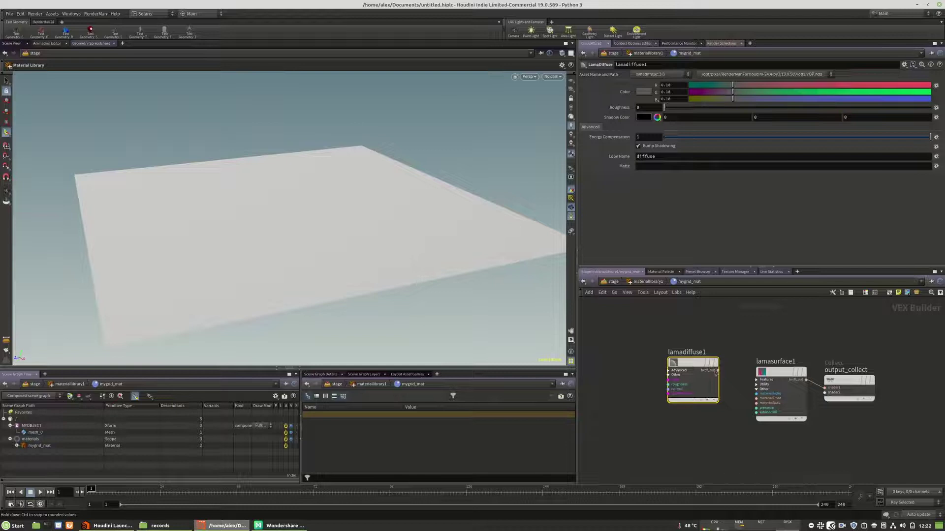
pyautogui.moveTo(717, 371); pyautogui.dragTo(760, 401)
pyautogui.click(772, 399)
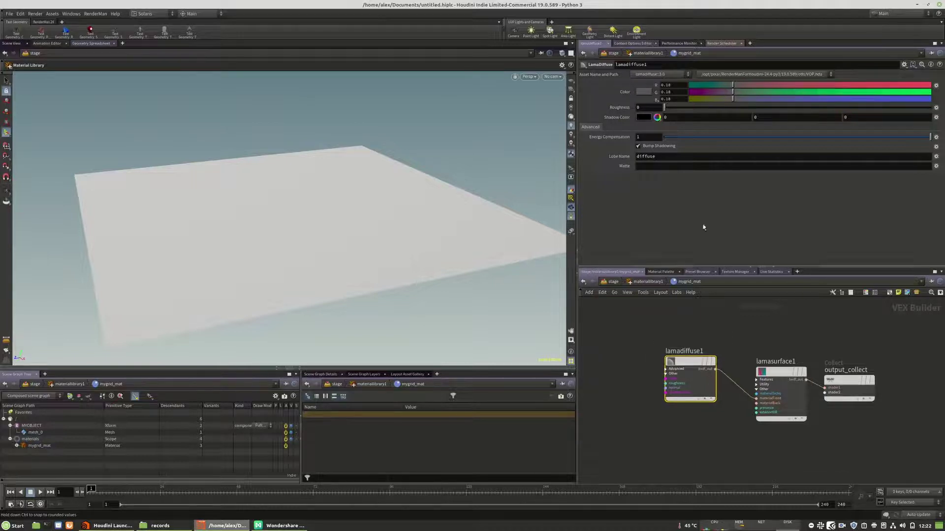
pyautogui.moveTo(743, 91); pyautogui.dragTo(874, 91)
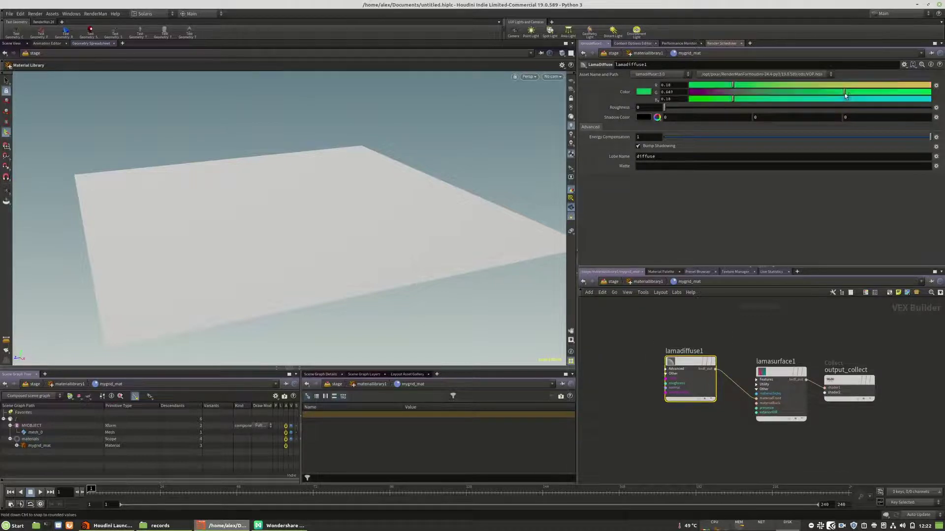
# Change materiallibrary1's Material Path Prefix from /mat/ to /my_material_library/
pyautogui.press('u')
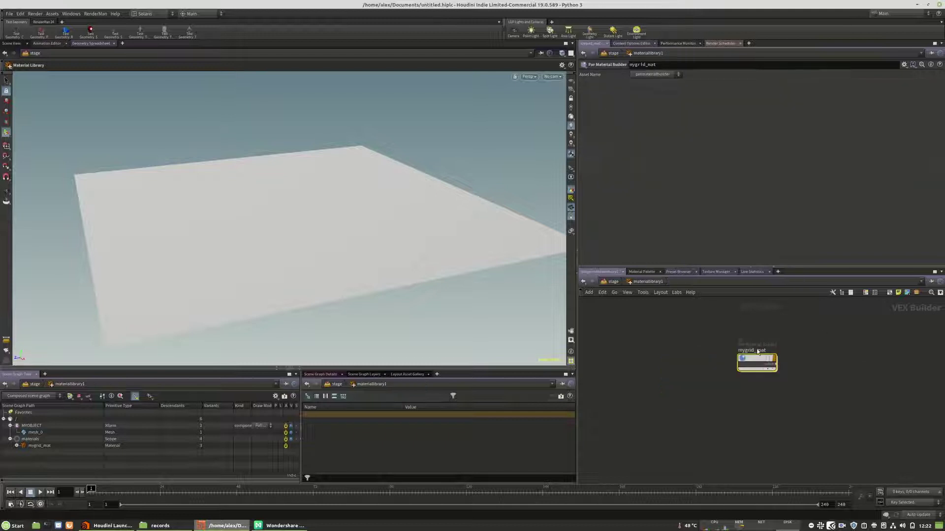
pyautogui.press('u')
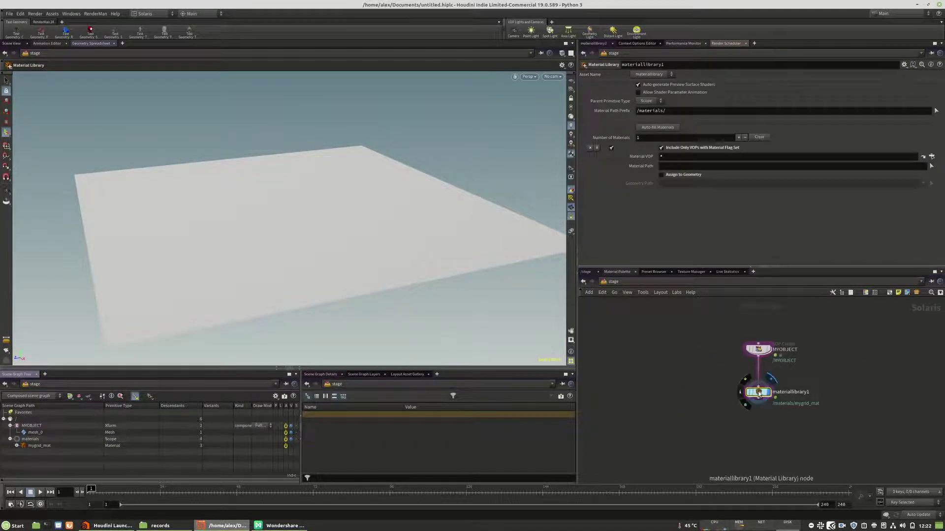
pyautogui.moveTo(758, 392); pyautogui.dragTo(759, 391)
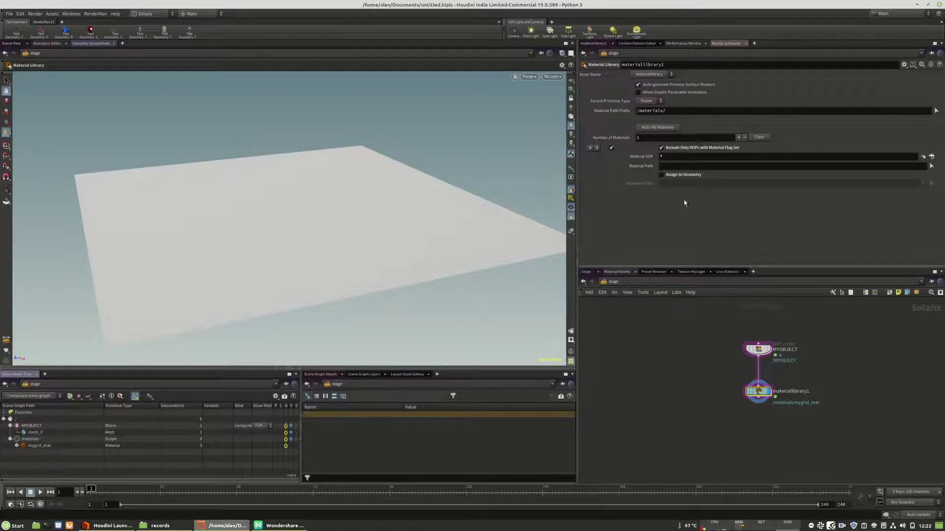
pyautogui.moveTo(664, 111); pyautogui.dragTo(636, 111)
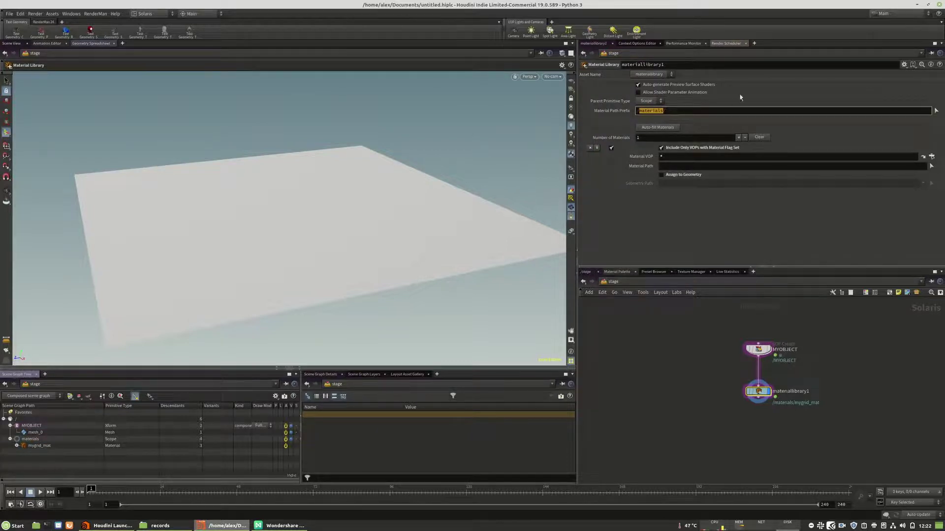
pyautogui.click(680, 110)
pyautogui.moveTo(668, 111); pyautogui.dragTo(640, 112)
pyautogui.write('/mat')
pyautogui.write('/')
pyautogui.press('Return')
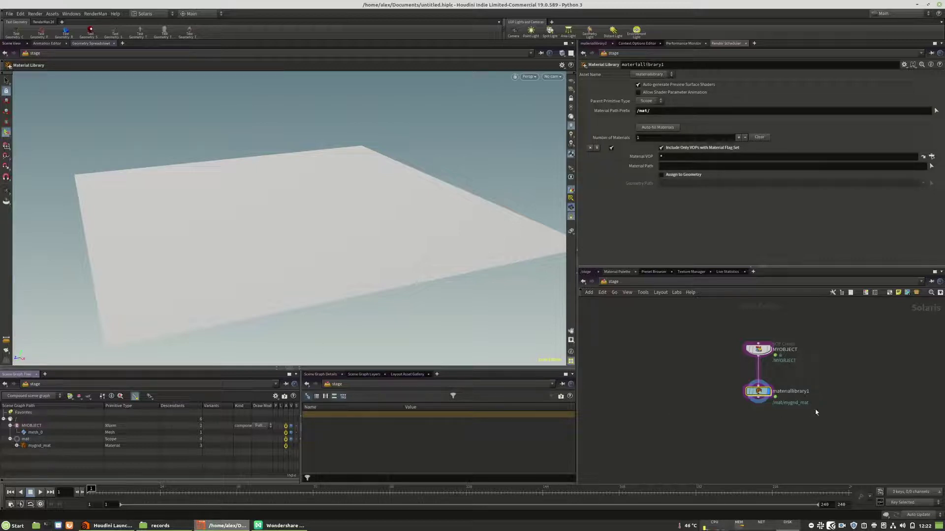
pyautogui.press('BackSpace')
pyautogui.press('BackSpace')
pyautogui.press('BackSpace')
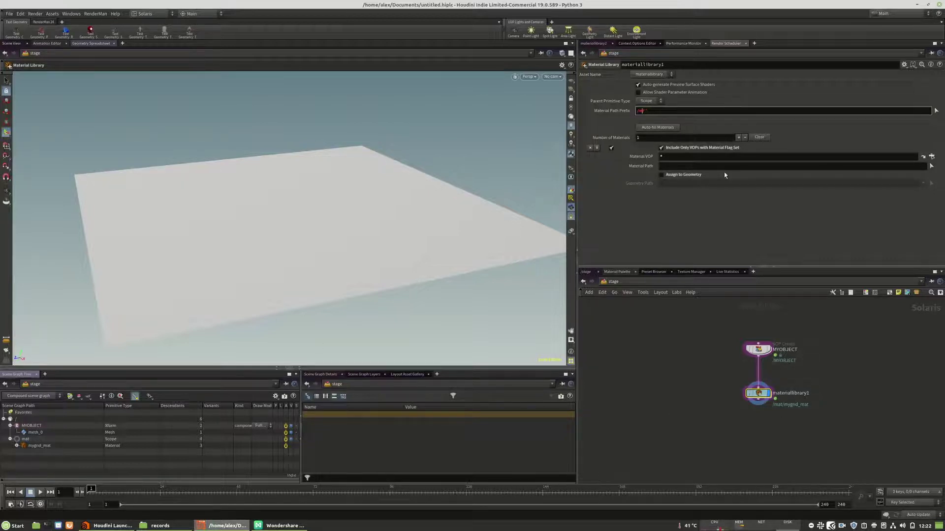
pyautogui.write('MY')
pyautogui.write('Object')
pyautogui.write('llibra')
pyautogui.write('_')
pyautogui.press('Left')
pyautogui.press('Left')
pyautogui.press('Left')
pyautogui.write('_')
pyautogui.press('Return')
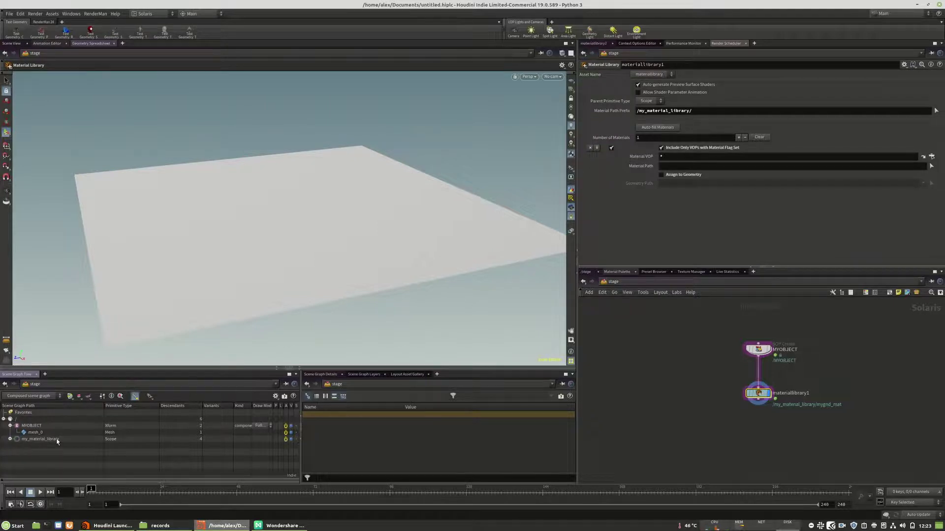
# Set the MYOBJECT node's Import Path Prefix to /mygrid
pyautogui.click(758, 347)
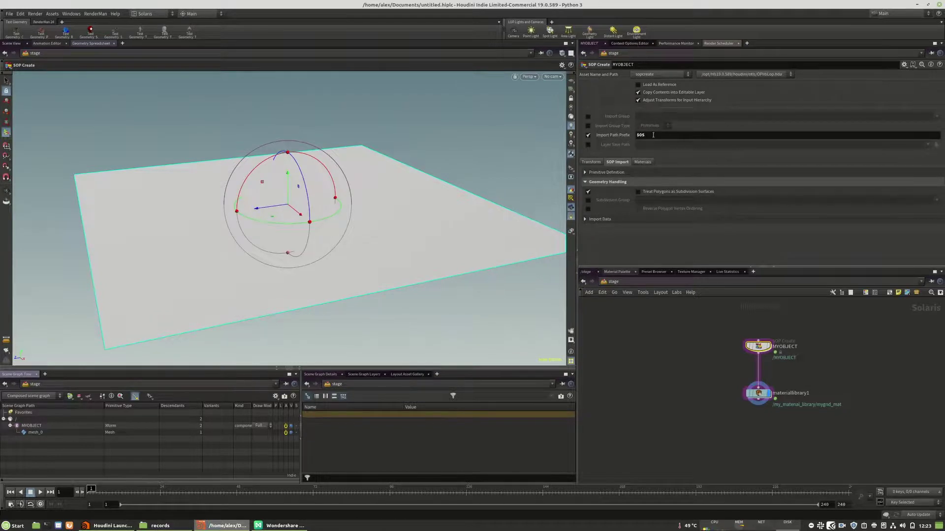
pyautogui.doubleClick(664, 136)
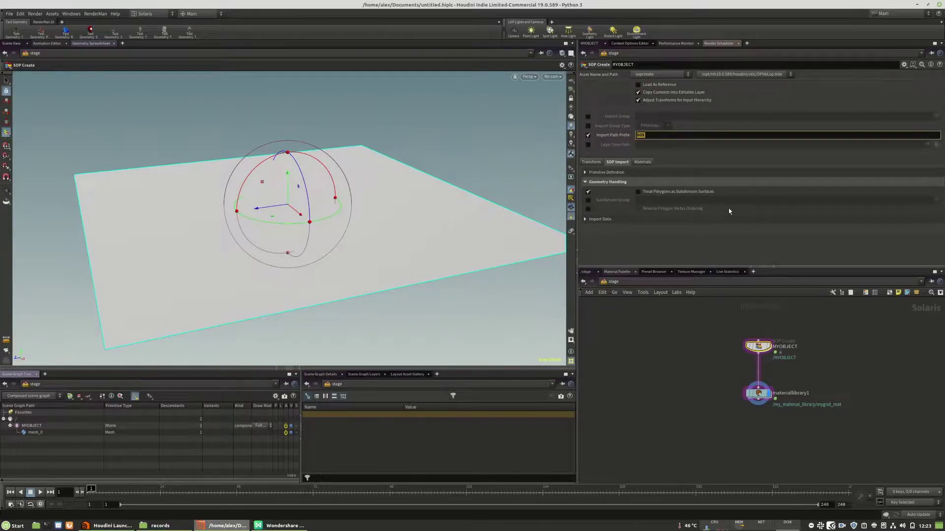
pyautogui.write('/')
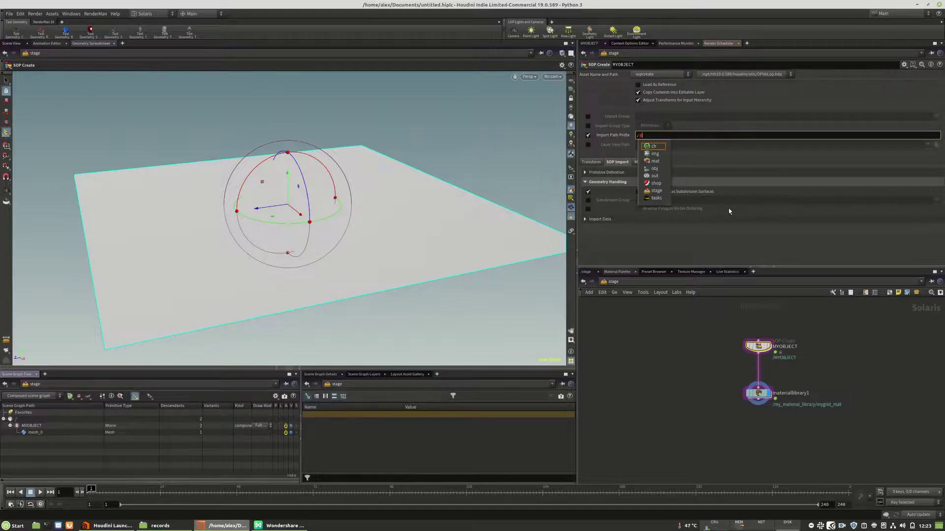
pyautogui.write('rid')
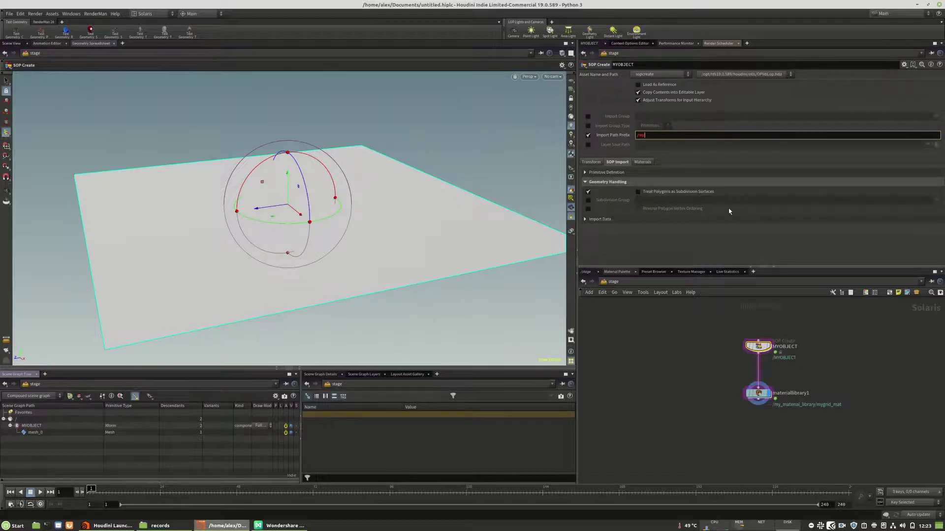
pyautogui.write('mygrid')
pyautogui.press('Return')
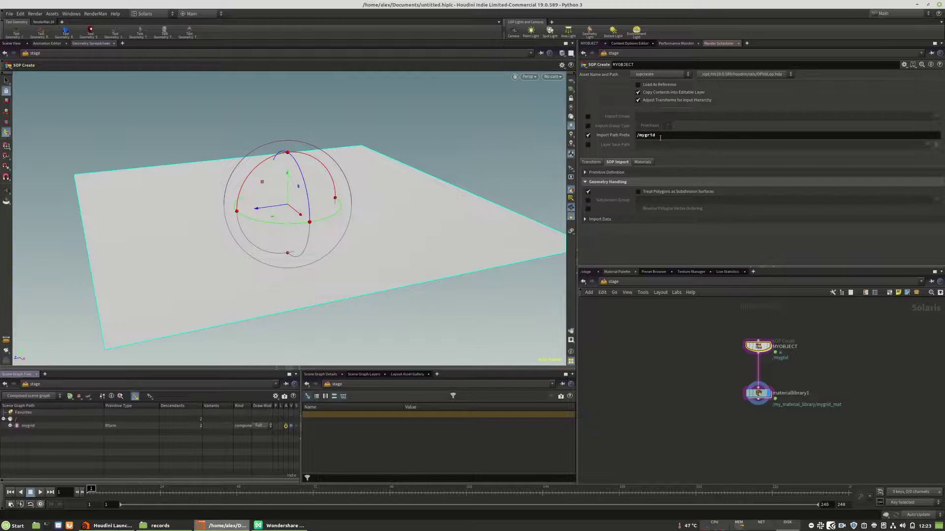
pyautogui.doubleClick(646, 135)
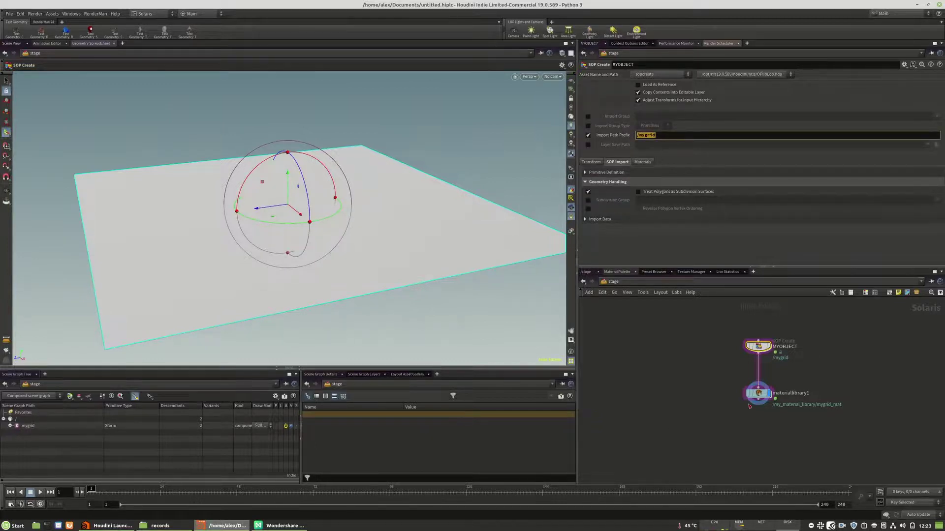
pyautogui.click(759, 393)
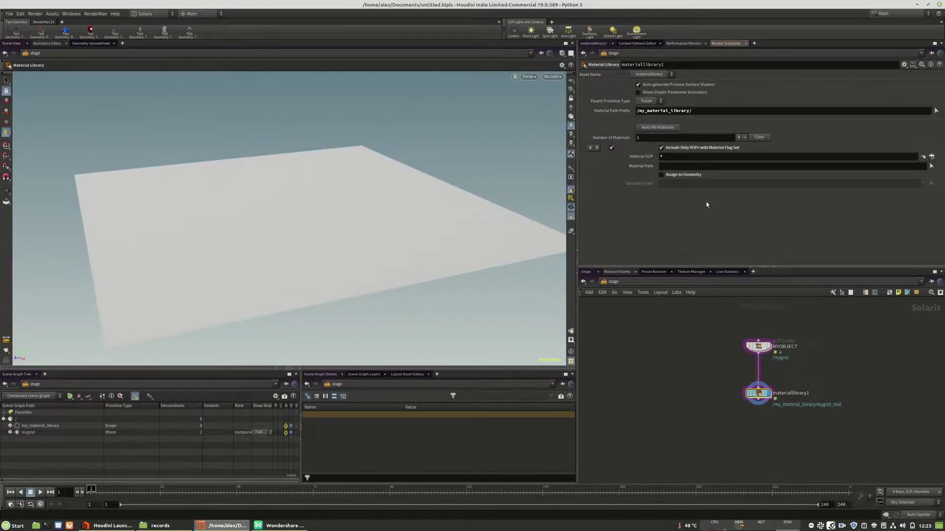
# Enable Assign to Geometry on materiallibrary1 and set its Geometry Path to /mygrid/mesh_0
pyautogui.click(662, 174)
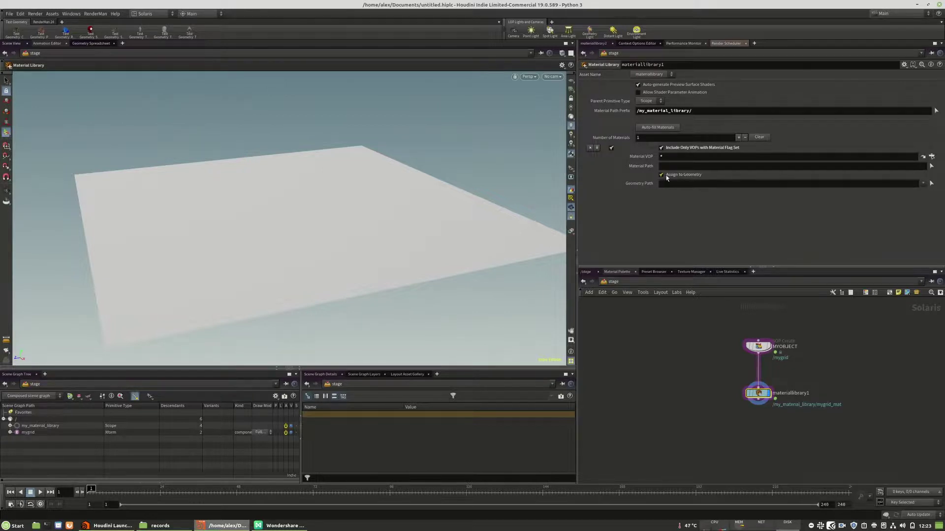
pyautogui.click(30, 432)
pyautogui.moveTo(666, 185); pyautogui.dragTo(667, 185)
pyautogui.click(8, 433)
pyautogui.moveTo(34, 440); pyautogui.dragTo(691, 183)
# Pick mygrid_mat under materiallibrary1 as the Material VOP in the operator chooser
pyautogui.click(672, 155)
pyautogui.click(931, 157)
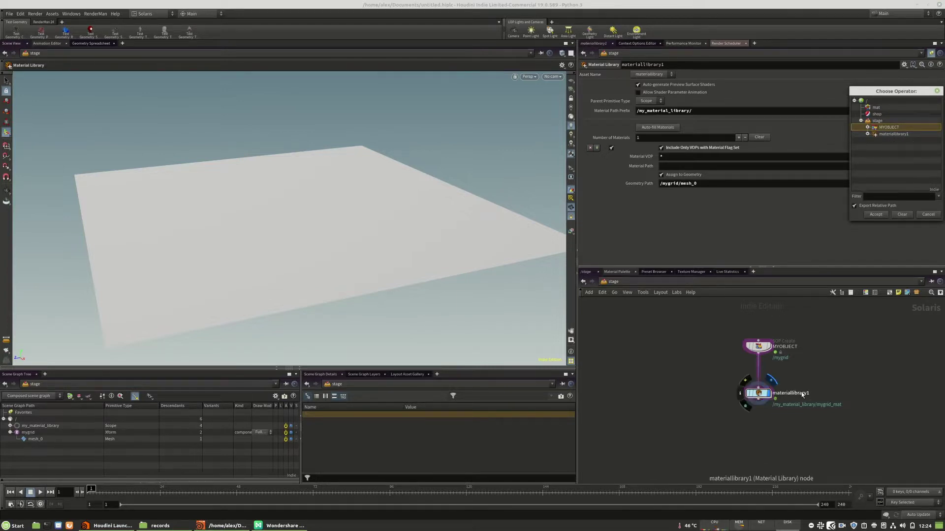
pyautogui.click(869, 129)
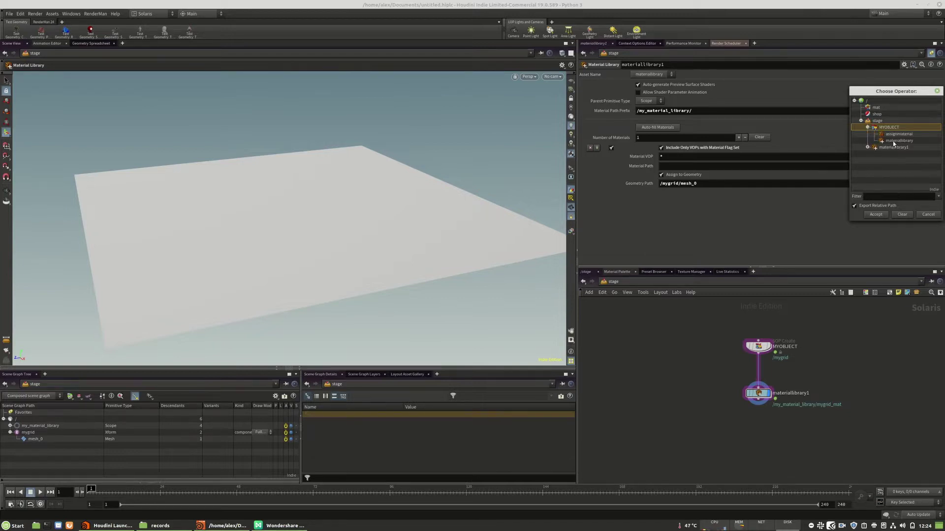
pyautogui.click(868, 129)
pyautogui.click(890, 141)
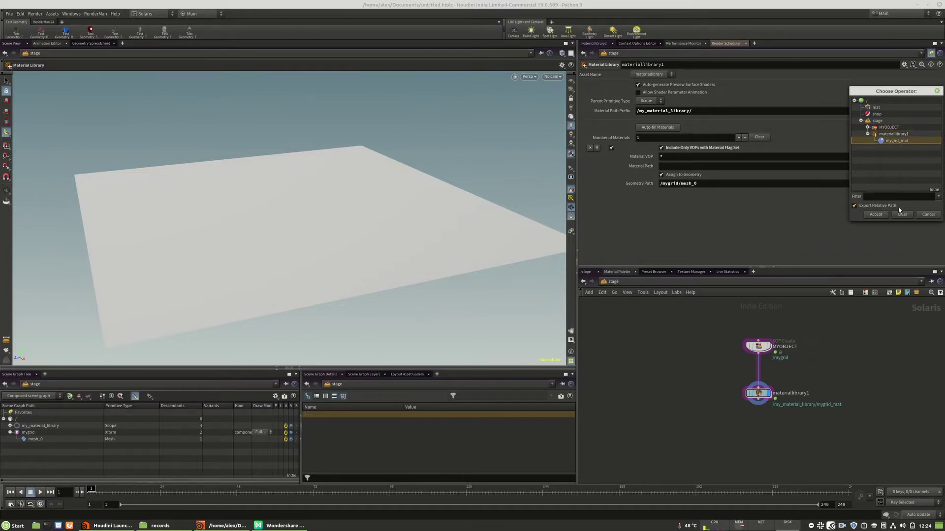
pyautogui.click(877, 214)
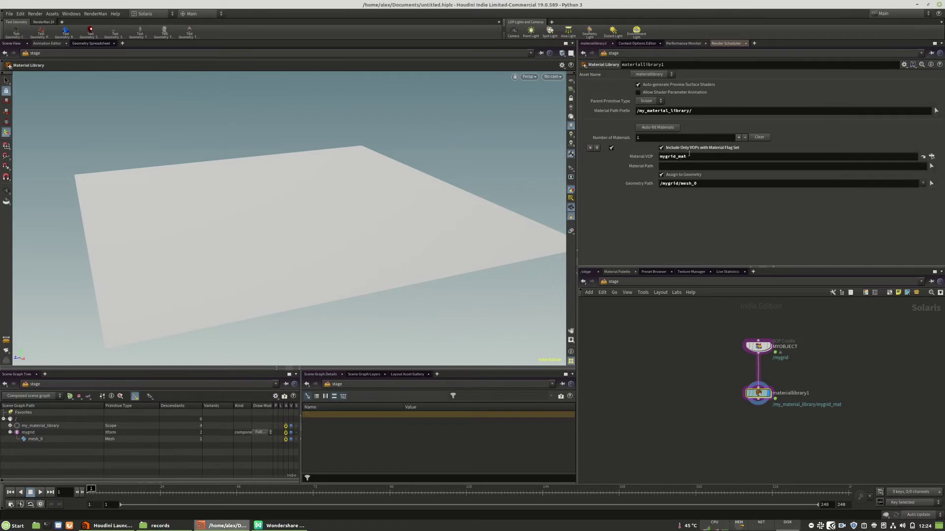